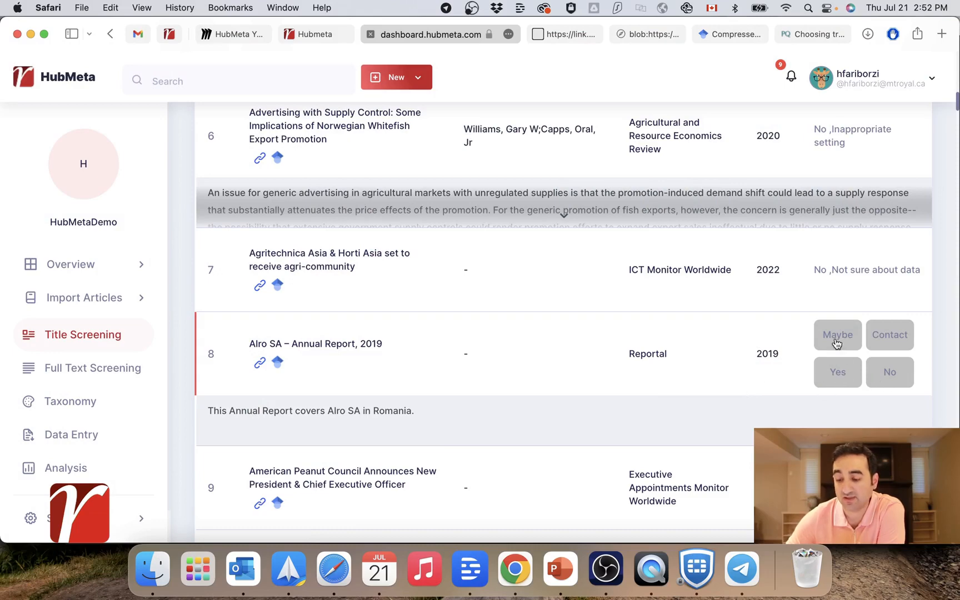
Mark article 8 (Alro SA Annual Report 2019) Yes and review its inclusion reasons without choosing one.
{"action": "left_click", "coordinate": [838, 373]}
{"action": "left_click", "coordinate": [885, 368]}
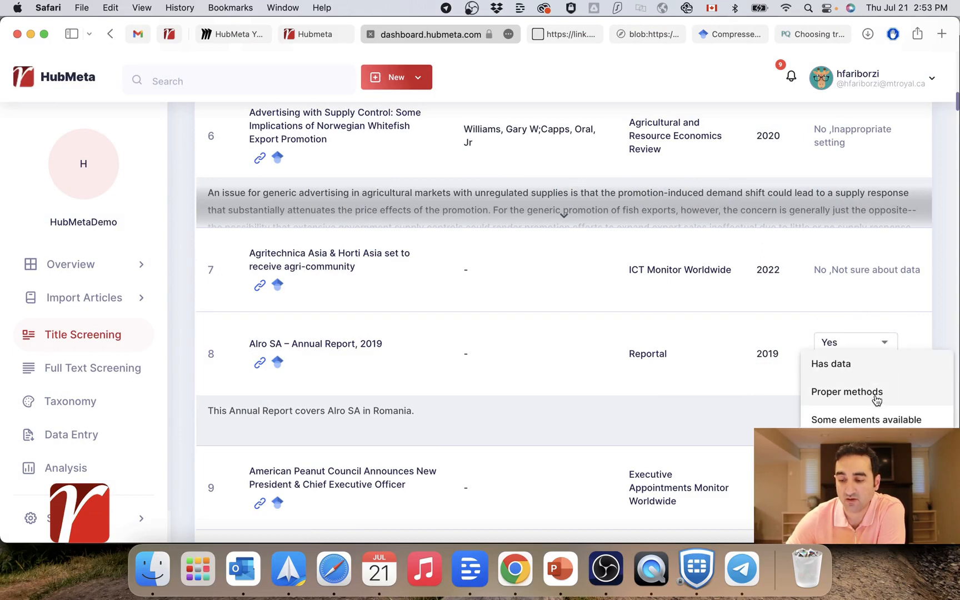
{"action": "left_click", "coordinate": [781, 394]}
Change article 8's decision to No with the exclusion reason 'other'.
{"action": "left_click", "coordinate": [885, 346]}
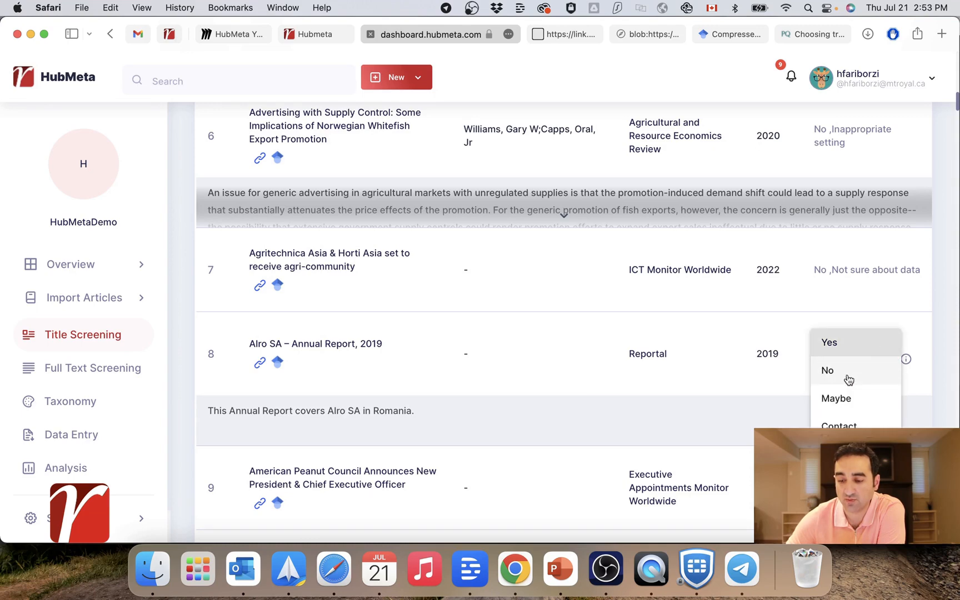
{"action": "left_click", "coordinate": [833, 368]}
{"action": "left_click", "coordinate": [886, 366]}
{"action": "scroll", "coordinate": [858, 390], "scroll_direction": "down", "scroll_amount": 4}
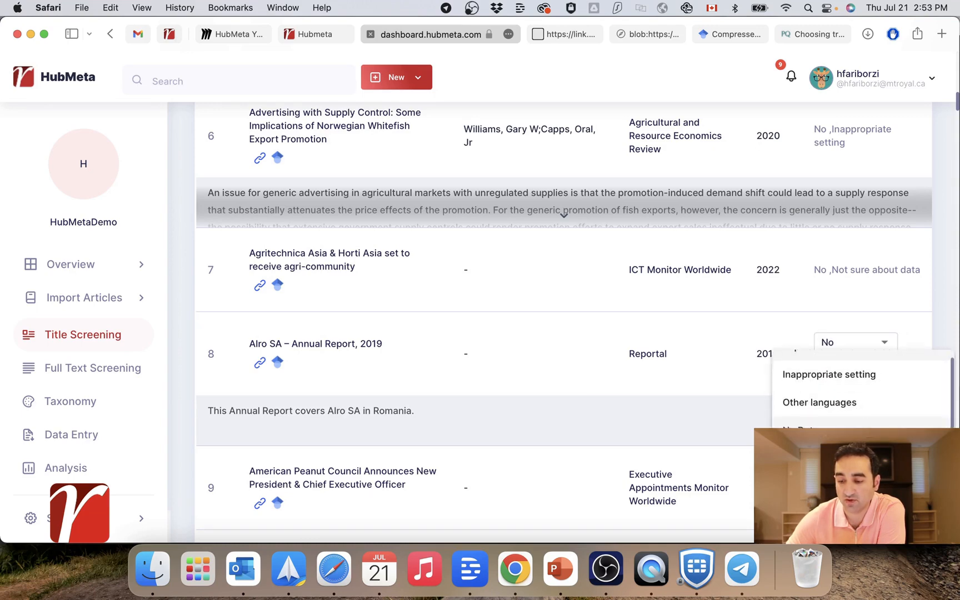
{"action": "scroll", "coordinate": [860, 390], "scroll_direction": "down", "scroll_amount": 5}
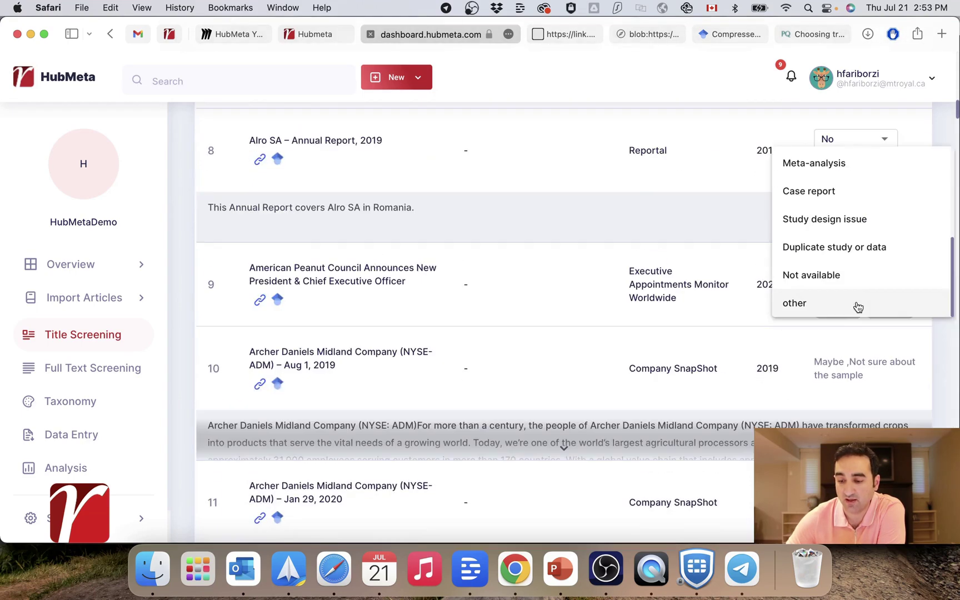
{"action": "left_click", "coordinate": [812, 309]}
{"action": "scroll", "coordinate": [795, 172], "scroll_direction": "up", "scroll_amount": 2}
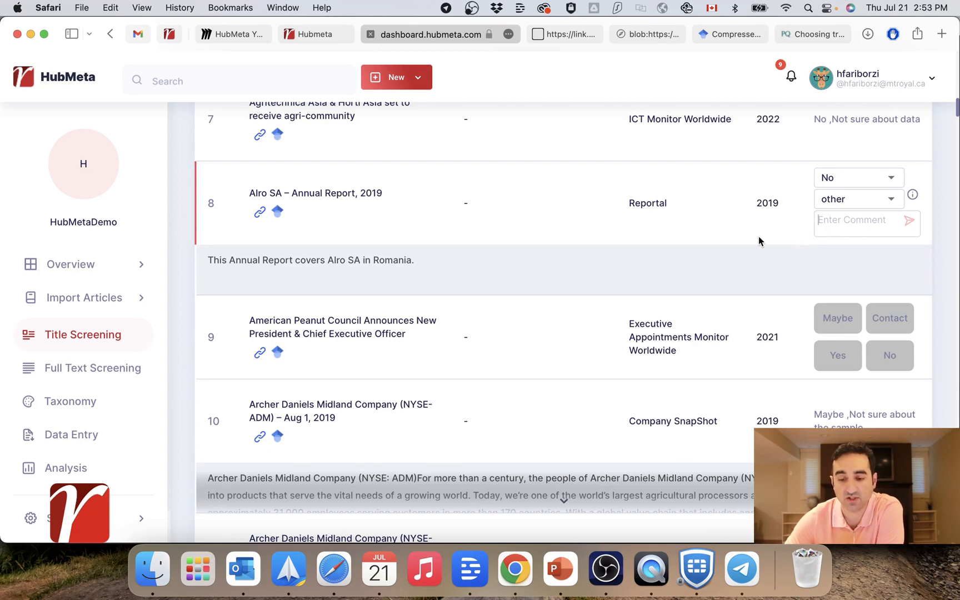
{"action": "scroll", "coordinate": [53, 427], "scroll_direction": "down", "scroll_amount": 2}
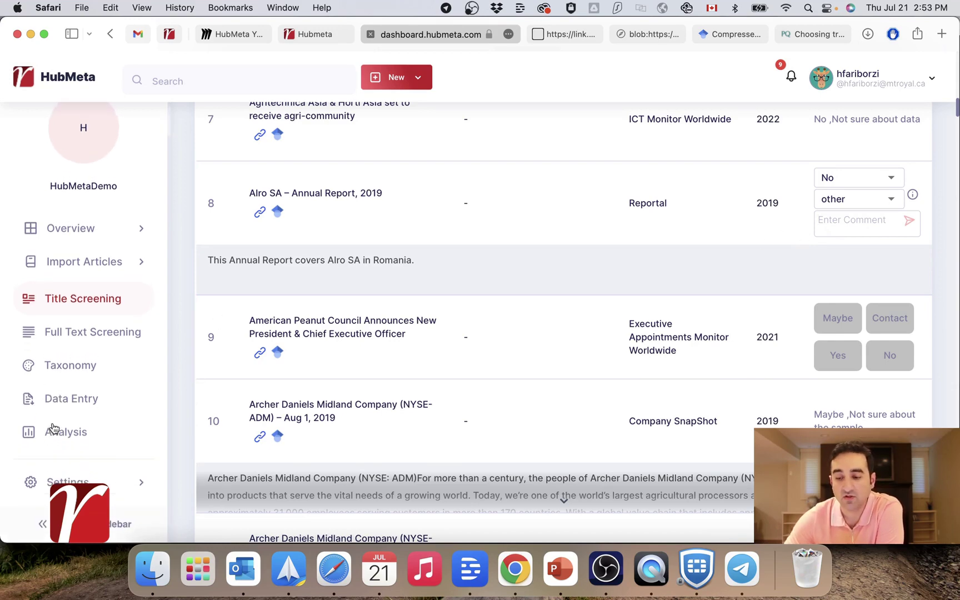
Go to the Screening Categories page from the project settings.
{"action": "left_click", "coordinate": [66, 476]}
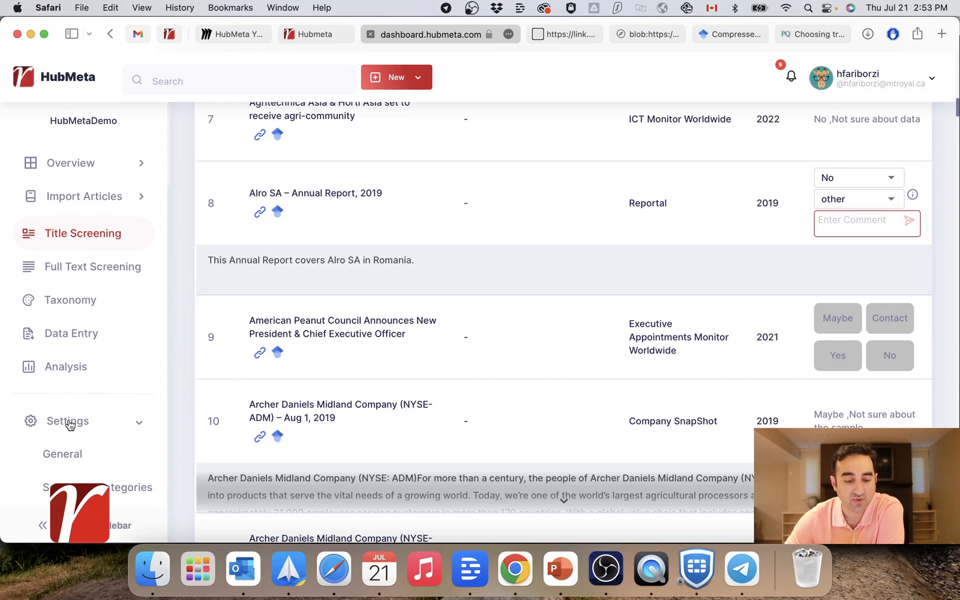
{"action": "left_click", "coordinate": [120, 487]}
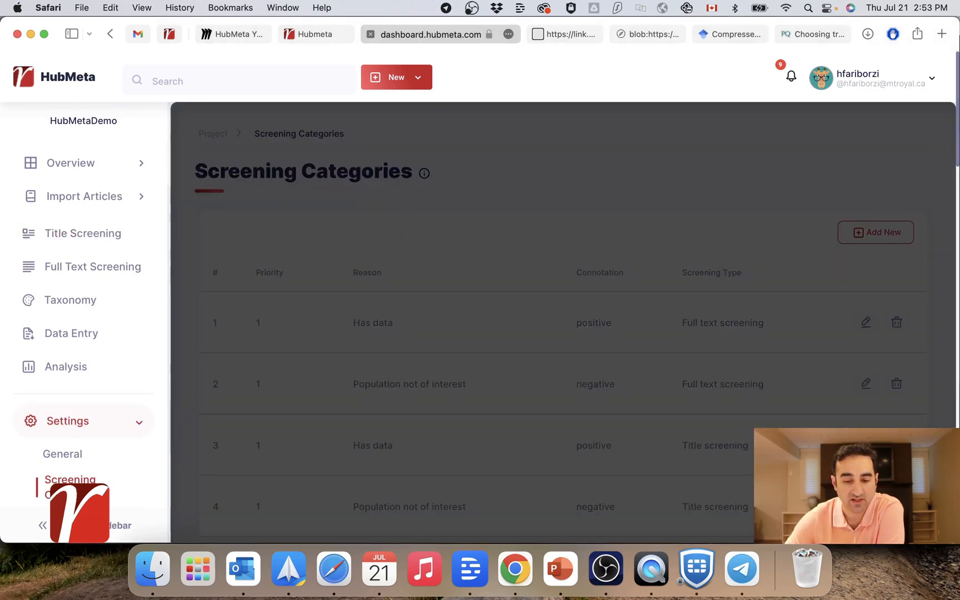
{"action": "scroll", "coordinate": [689, 423], "scroll_direction": "down", "scroll_amount": 5}
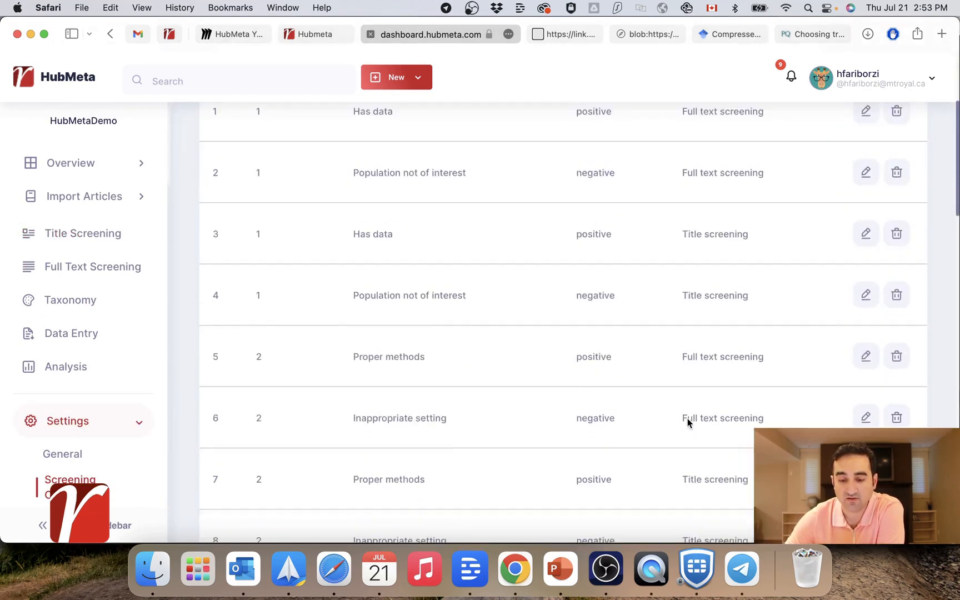
{"action": "scroll", "coordinate": [688, 423], "scroll_direction": "down", "scroll_amount": 5}
{"action": "scroll", "coordinate": [689, 423], "scroll_direction": "down", "scroll_amount": 3}
{"action": "scroll", "coordinate": [688, 423], "scroll_direction": "down", "scroll_amount": 3}
{"action": "scroll", "coordinate": [688, 422], "scroll_direction": "down", "scroll_amount": 3}
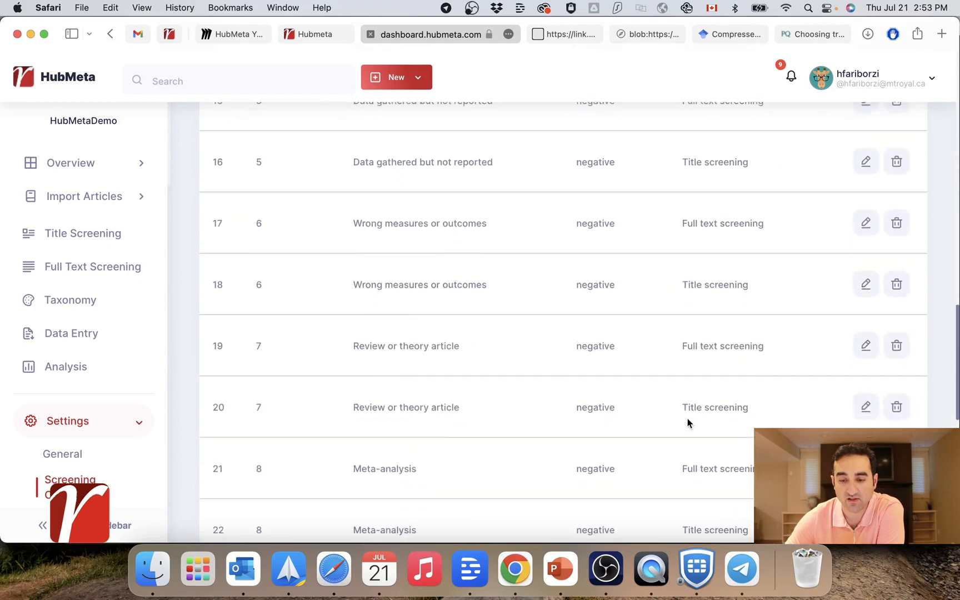
{"action": "scroll", "coordinate": [688, 423], "scroll_direction": "up", "scroll_amount": 5}
{"action": "scroll", "coordinate": [689, 423], "scroll_direction": "up", "scroll_amount": 4}
{"action": "scroll", "coordinate": [689, 423], "scroll_direction": "up", "scroll_amount": 4}
{"action": "scroll", "coordinate": [688, 424], "scroll_direction": "up", "scroll_amount": 2}
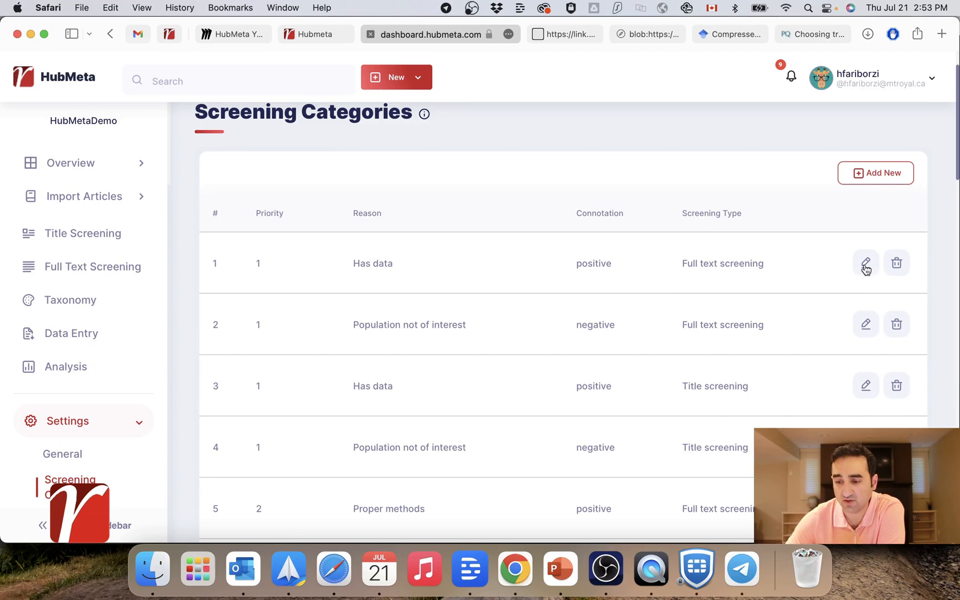
Start a new screening reason and keep Title screening as its type.
{"action": "left_click", "coordinate": [878, 176]}
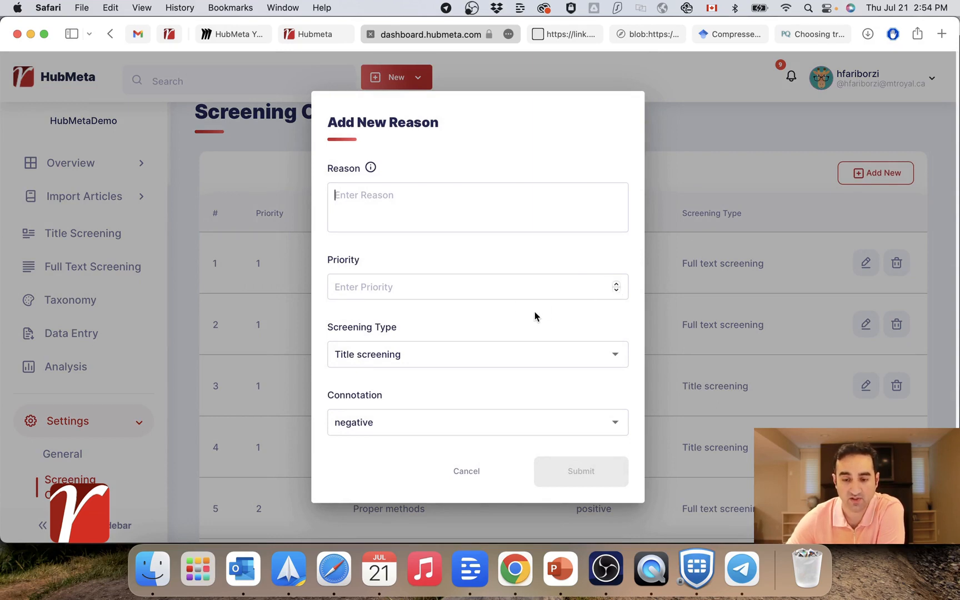
{"action": "left_click", "coordinate": [610, 351]}
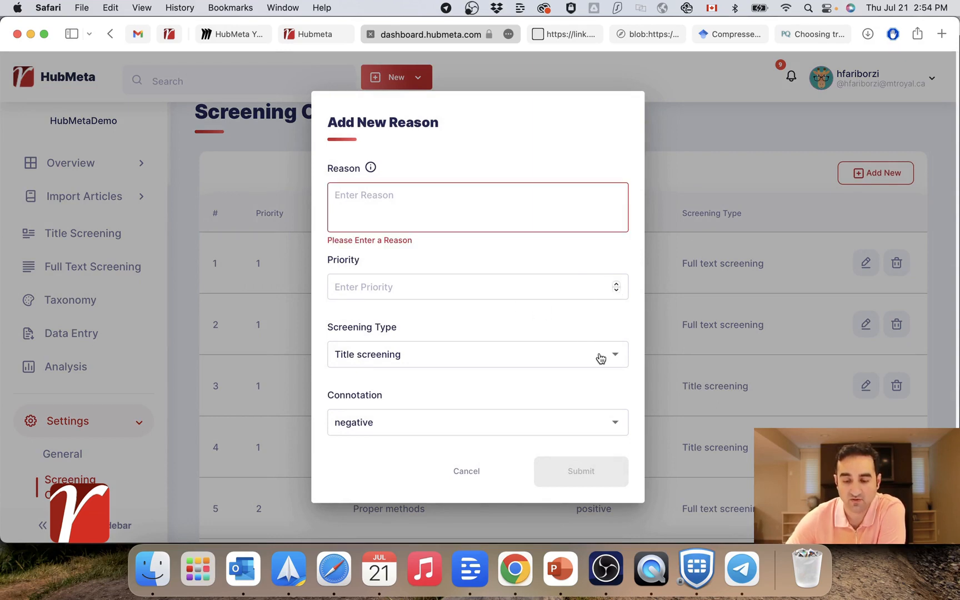
{"action": "left_click", "coordinate": [612, 357]}
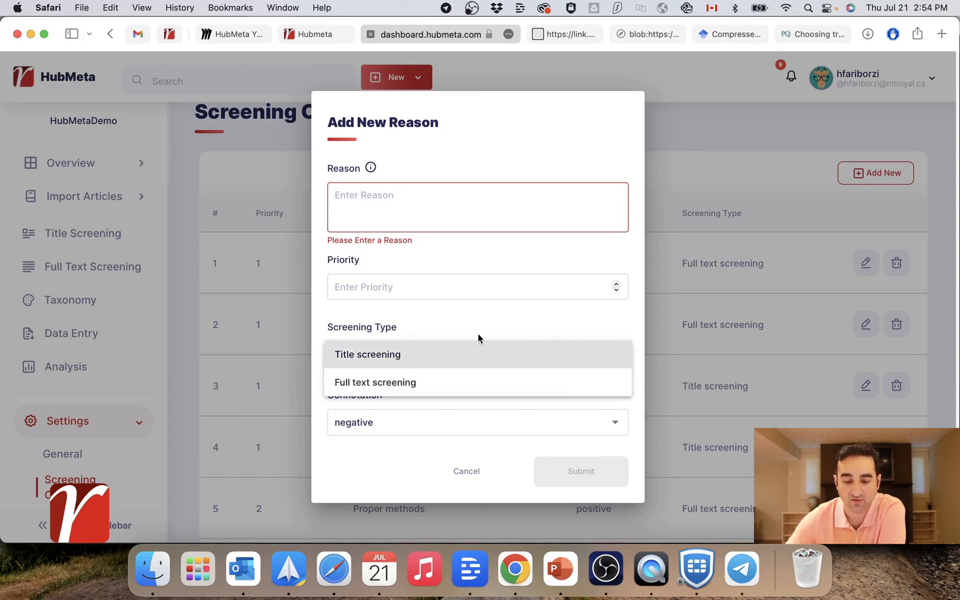
{"action": "left_click", "coordinate": [526, 320]}
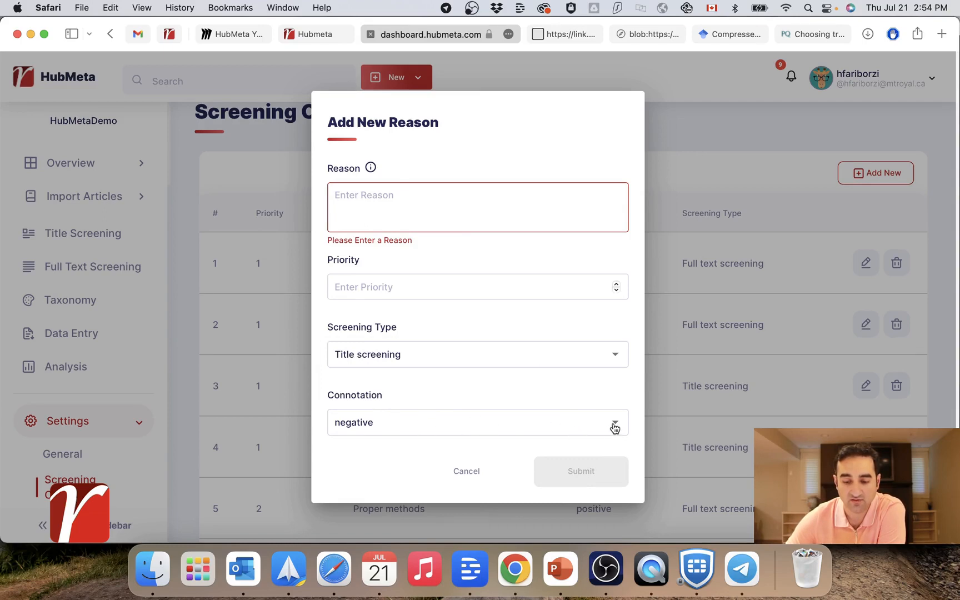
Review the available connotation choices for the new reason.
{"action": "left_click", "coordinate": [614, 425]}
{"action": "left_click", "coordinate": [606, 399]}
{"action": "left_click", "coordinate": [606, 420]}
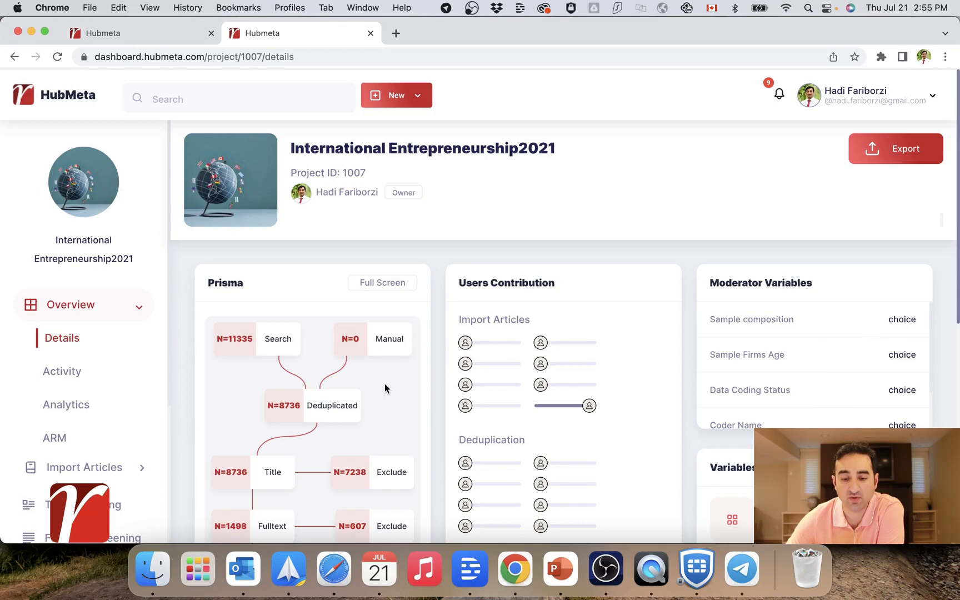
View the PRISMA chart full size and highlight Review or theory article = 327 under Records Excluded.
{"action": "left_click", "coordinate": [395, 284]}
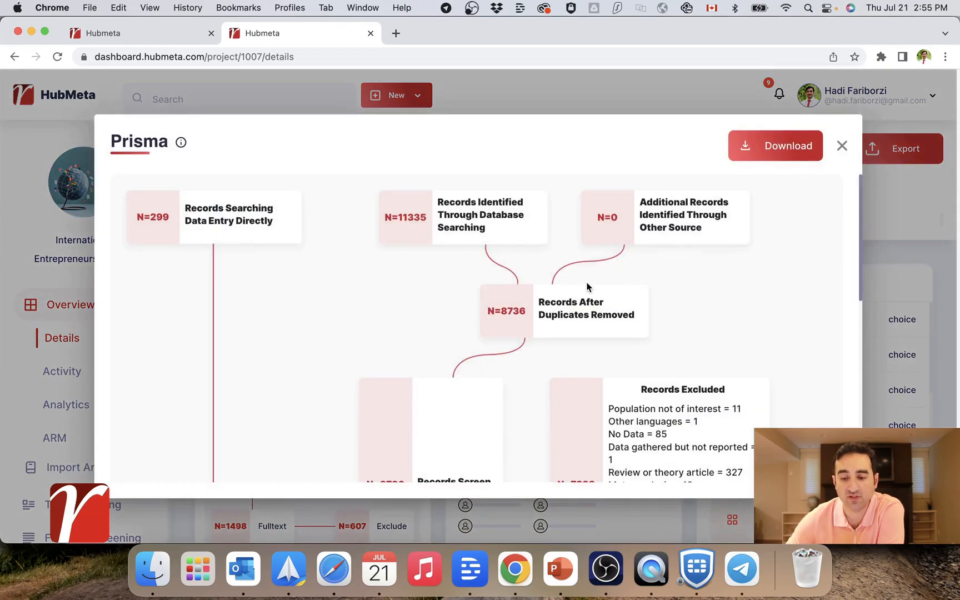
{"action": "scroll", "coordinate": [662, 360], "scroll_direction": "down", "scroll_amount": 5}
{"action": "scroll", "coordinate": [662, 360], "scroll_direction": "down", "scroll_amount": 5}
{"action": "scroll", "coordinate": [663, 360], "scroll_direction": "down", "scroll_amount": 1}
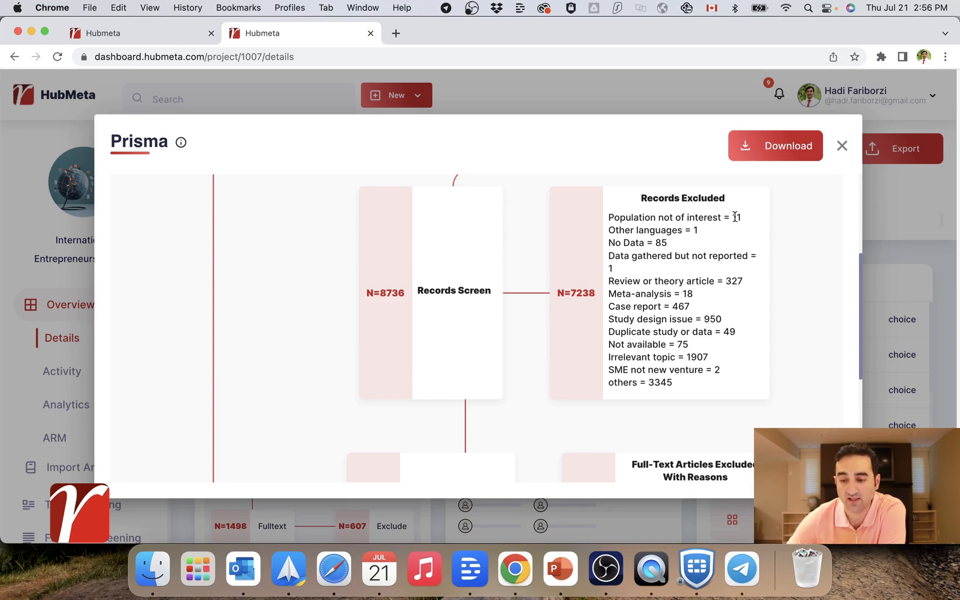
{"action": "left_click", "coordinate": [658, 226]}
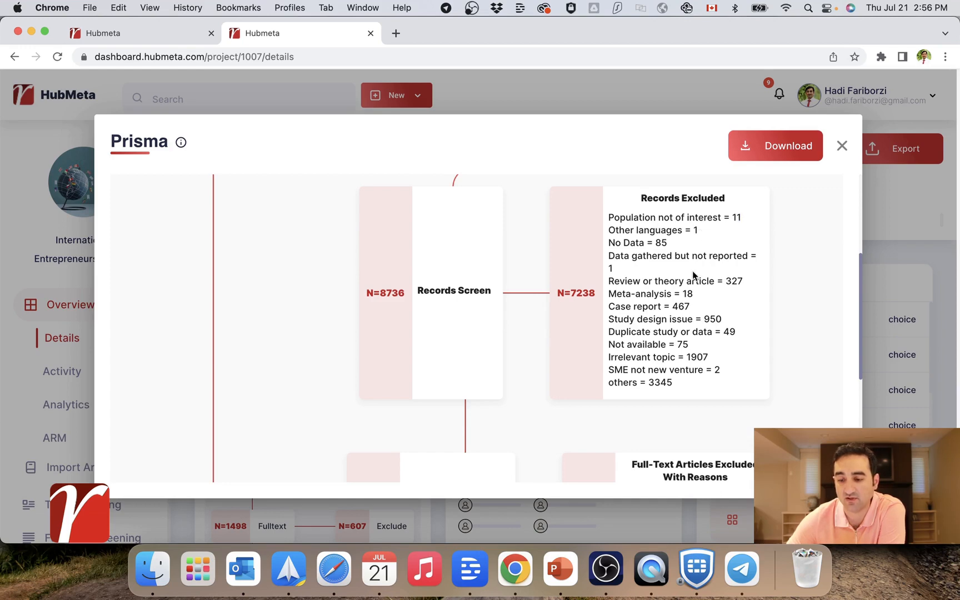
{"action": "left_click_drag", "start_coordinate": [725, 282], "coordinate": [745, 282]}
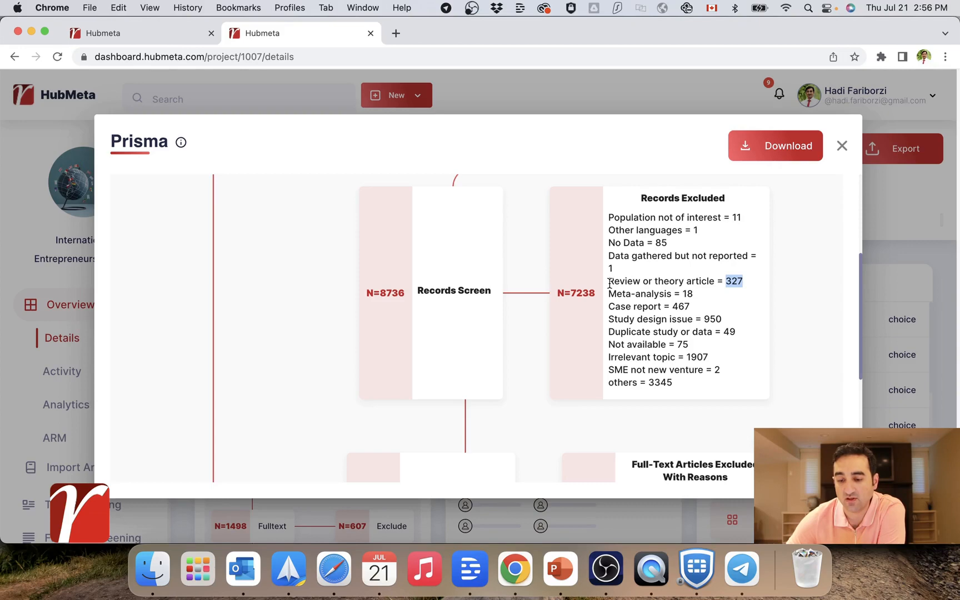
{"action": "left_click_drag", "start_coordinate": [610, 282], "coordinate": [715, 288]}
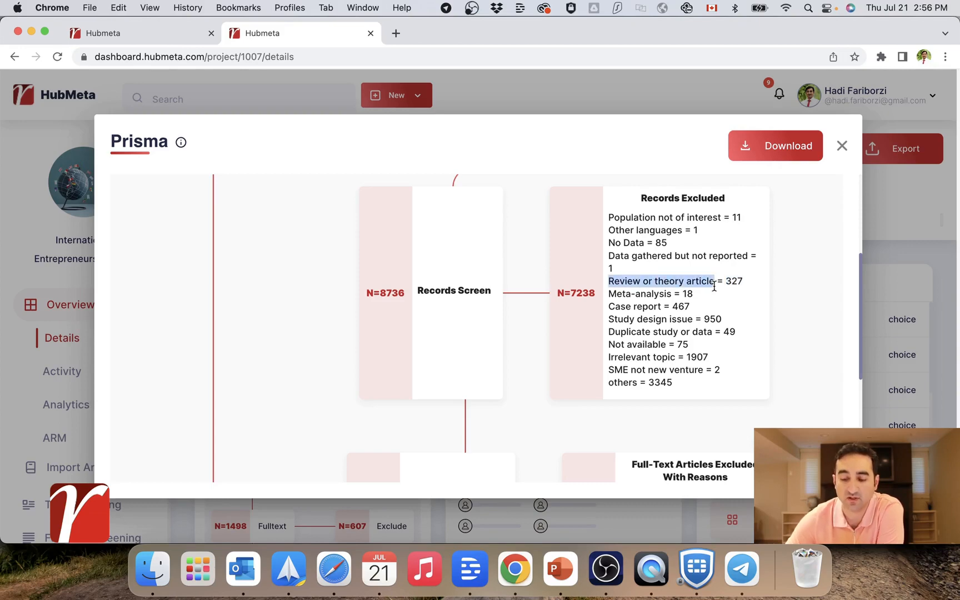